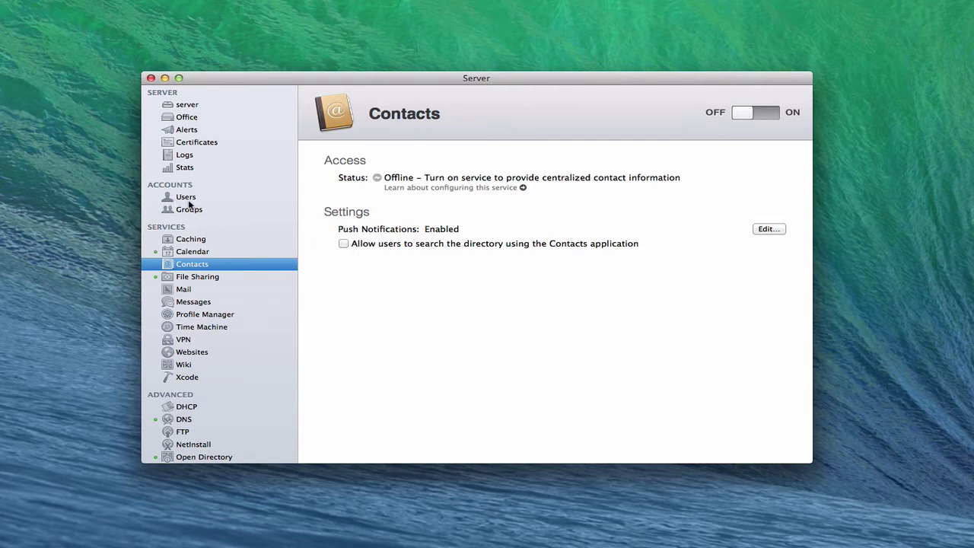
# Step: Allow directory searches from the Contacts application and switch the Contacts service ON
pyautogui.click(344, 243)
pyautogui.click(774, 116)
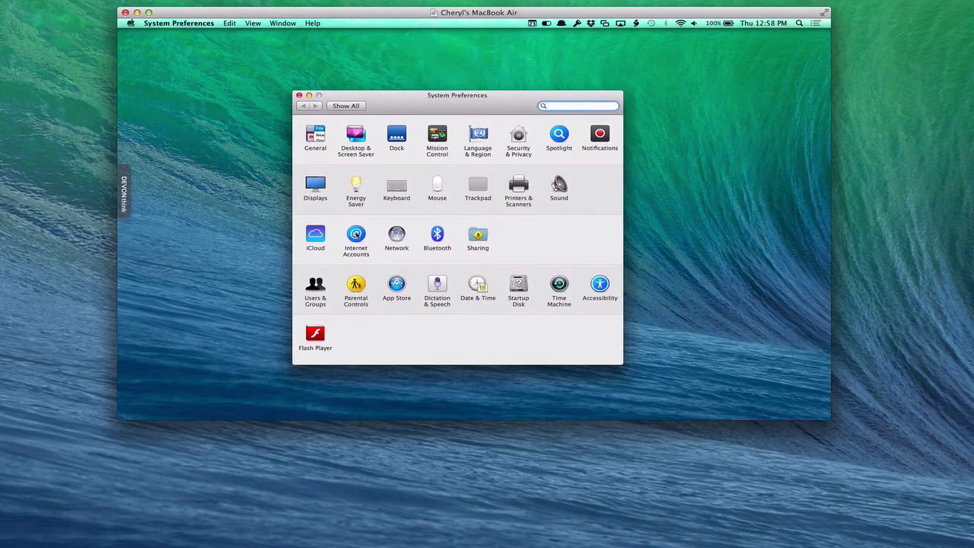
# Step: Open the Internet Accounts pane from the System Preferences overview
pyautogui.click(358, 236)
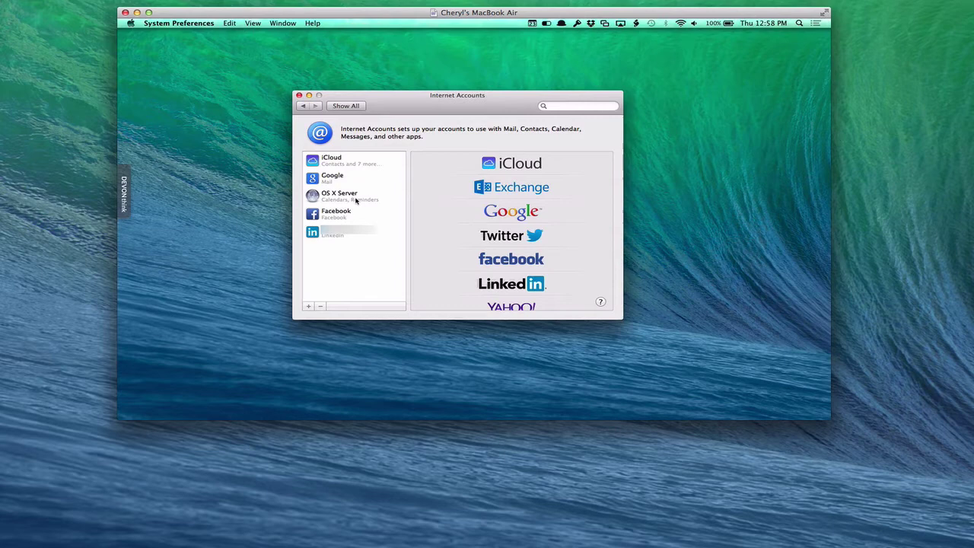
# Step: Choose Add Other Account…, pick Add a CardDAV account, and proceed to its sign-in form
pyautogui.click(491, 237)
pyautogui.scroll(-5, 492, 238)
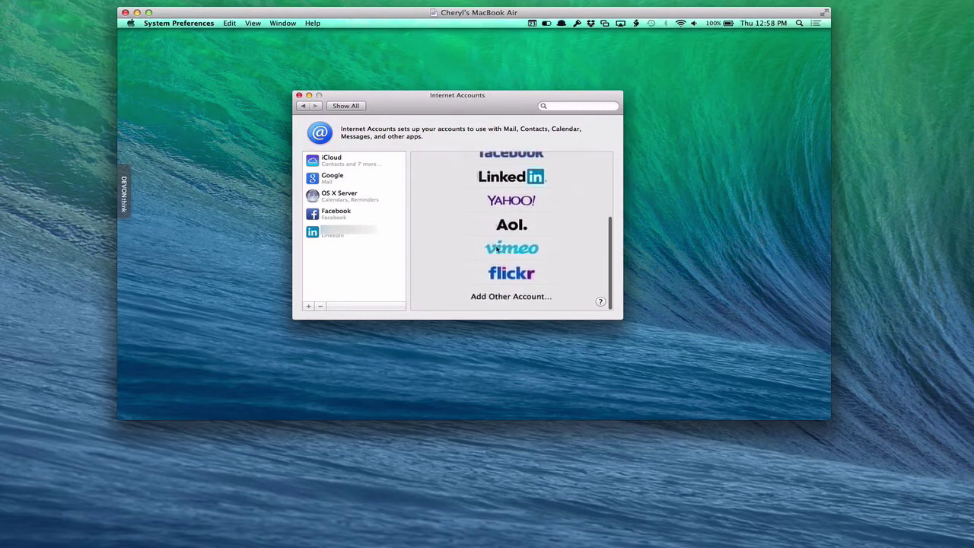
pyautogui.click(503, 299)
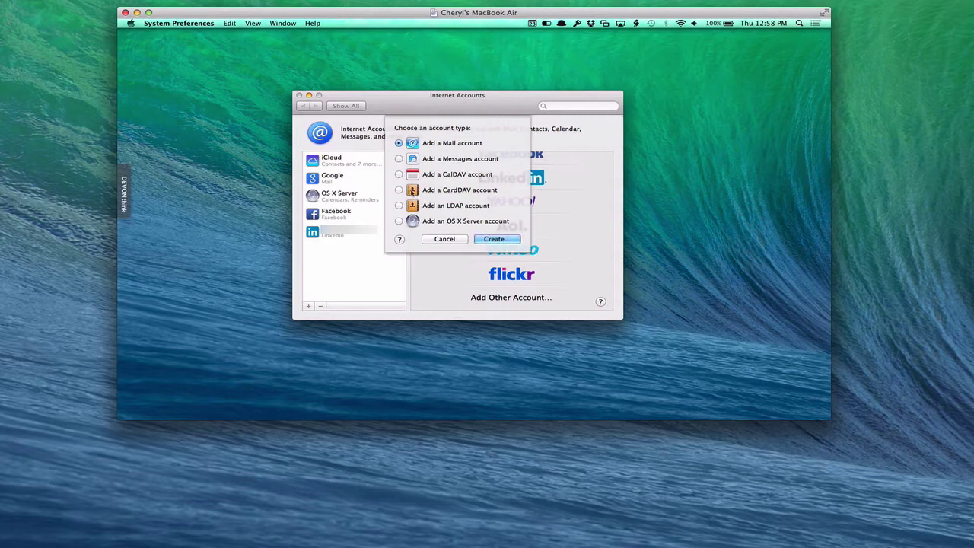
pyautogui.click(399, 191)
pyautogui.click(493, 239)
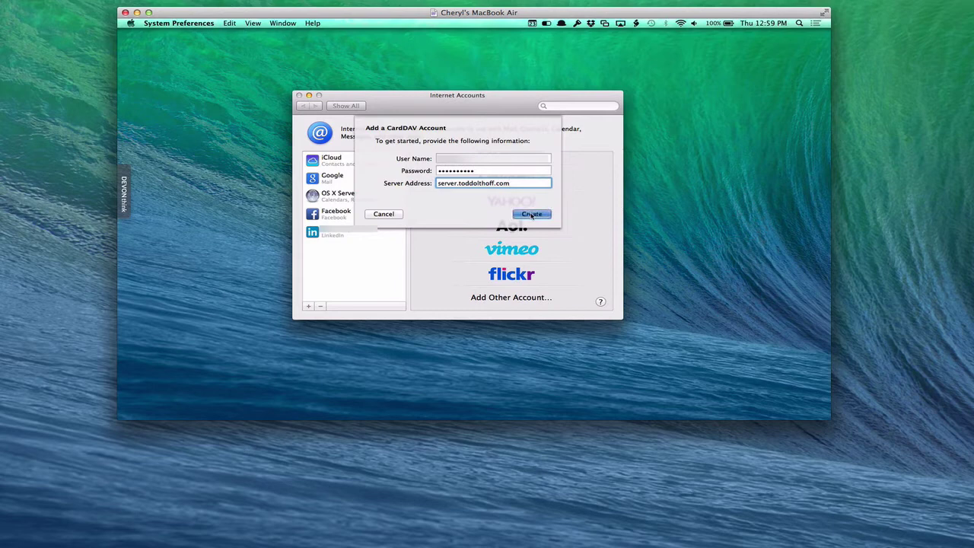
# Step: Create the CardDAV account and enable Calendars and Reminders on the new OS X Server account
pyautogui.click(531, 214)
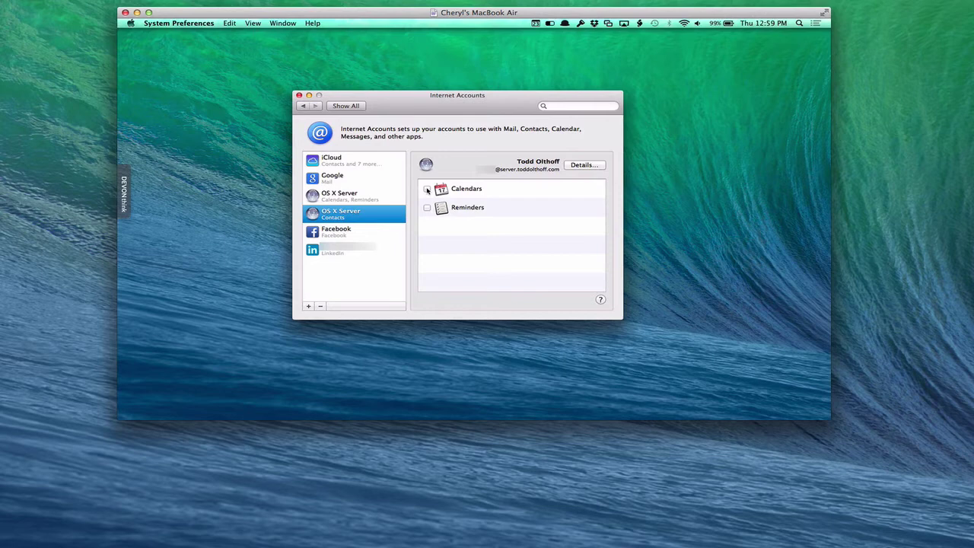
pyautogui.click(427, 190)
pyautogui.click(427, 209)
# Step: Close System Preferences and launch Contacts through Alfred by searching 'contact'
pyautogui.press('super+l')
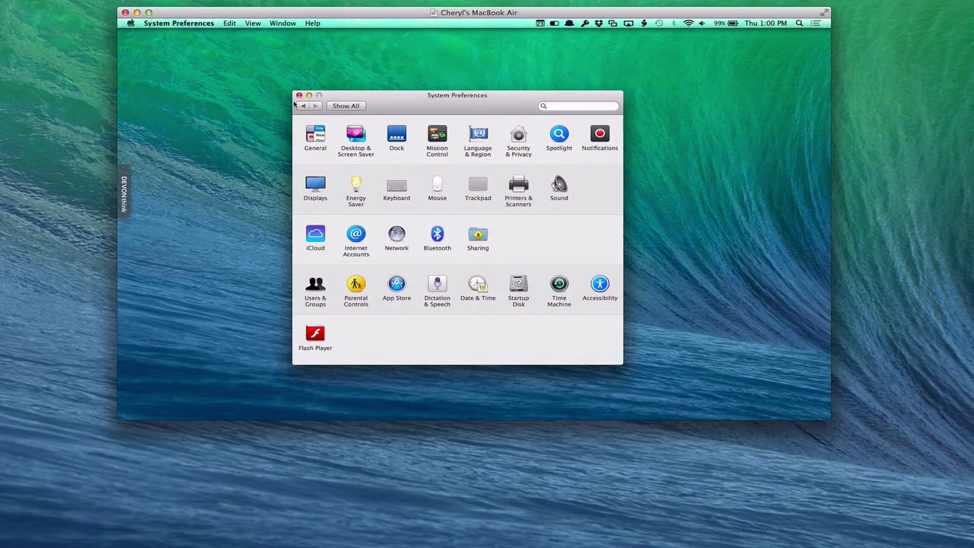
pyautogui.click(300, 97)
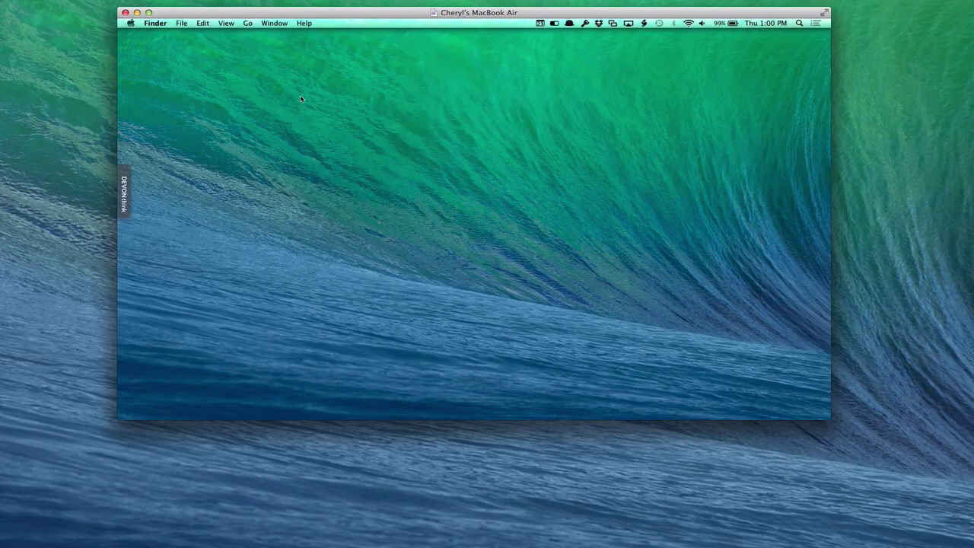
pyautogui.hotkey('alt', 'space')
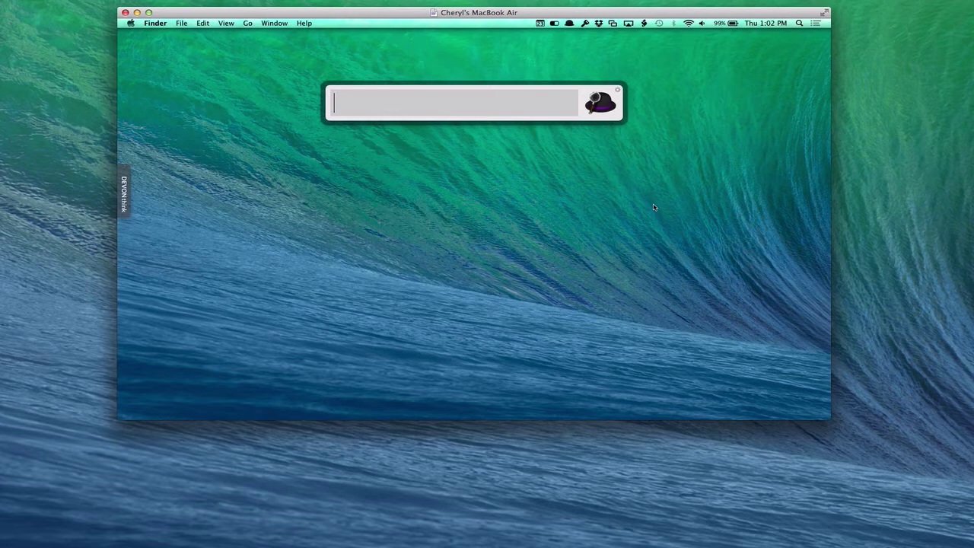
pyautogui.write('contact')
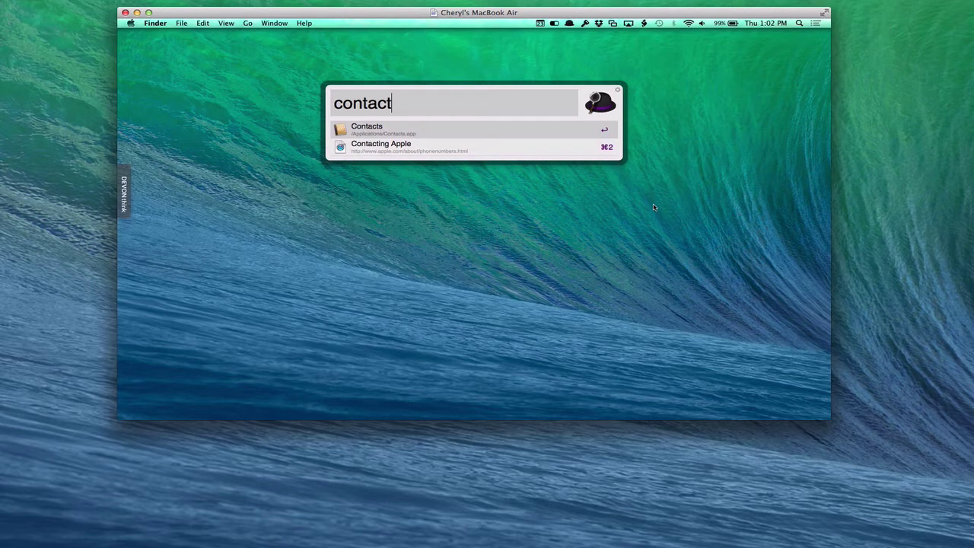
pyautogui.press('Return')
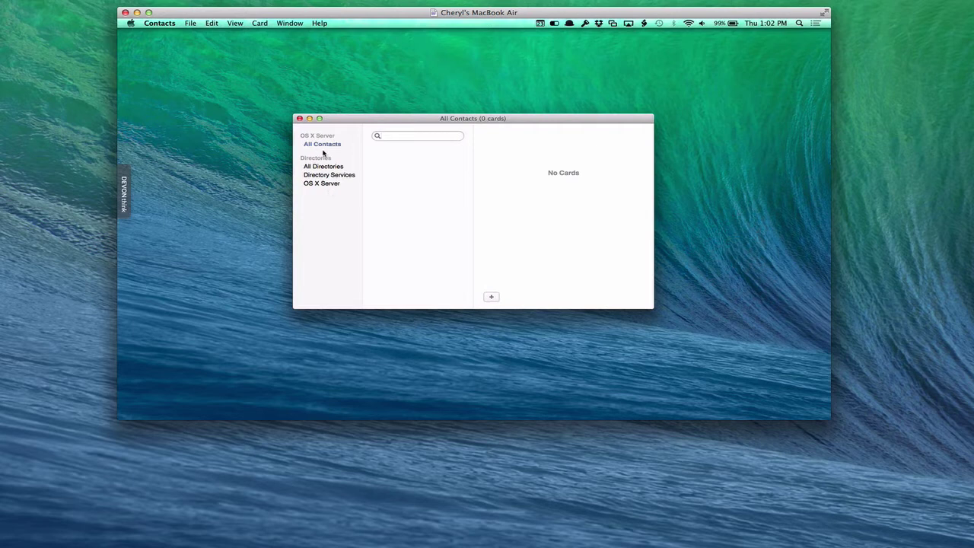
# Step: Browse to the OS X Server directory, search it for 'jacob', then clear the search
pyautogui.click(325, 145)
pyautogui.click(325, 168)
pyautogui.click(333, 177)
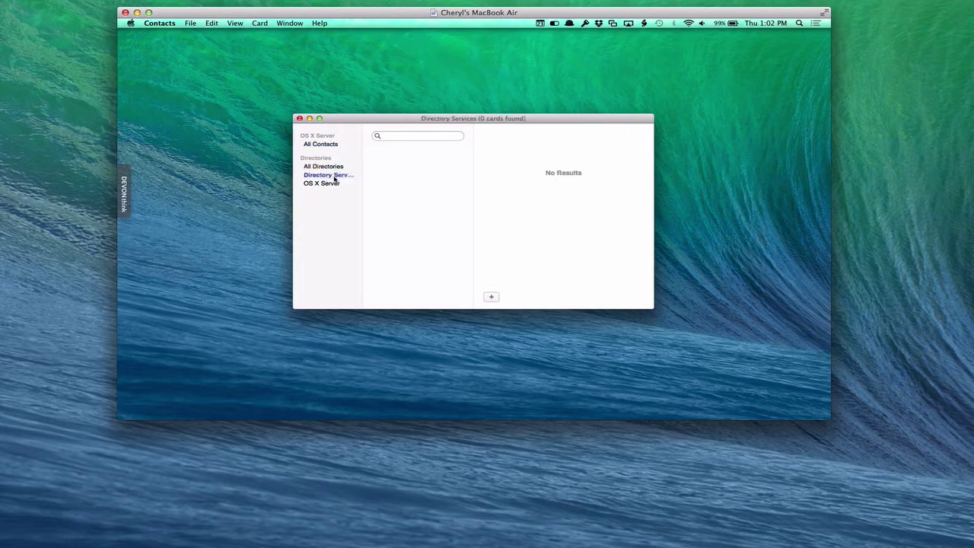
pyautogui.click(329, 185)
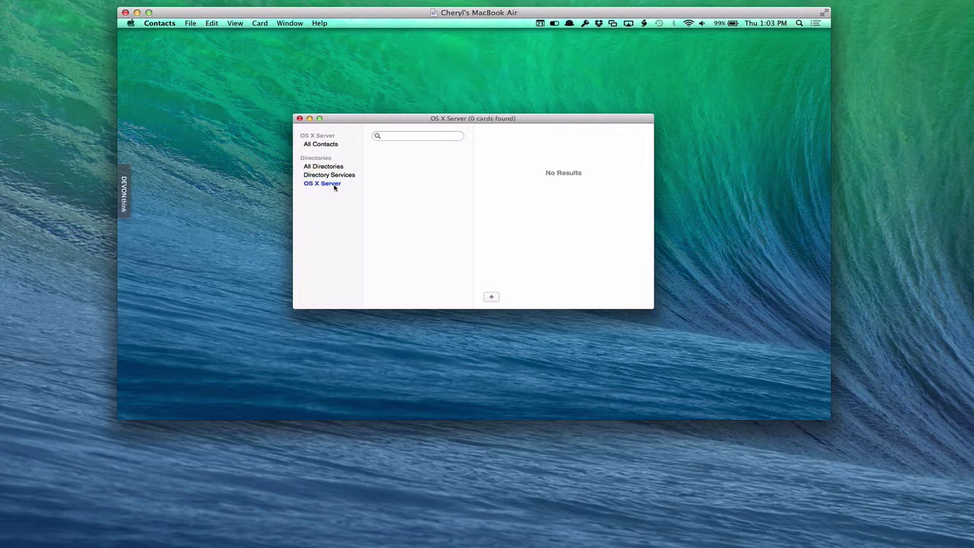
pyautogui.click(394, 137)
pyautogui.write('jacob')
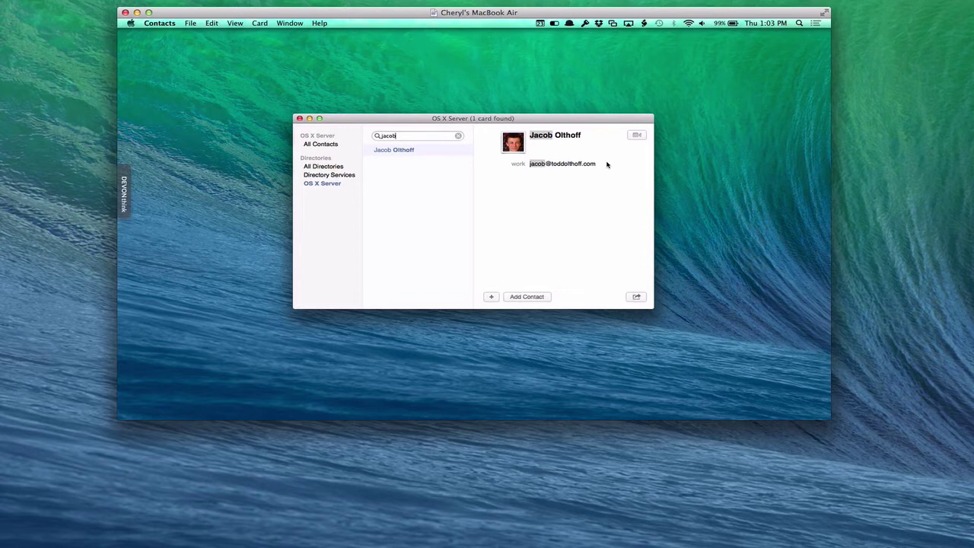
pyautogui.click(460, 137)
# Step: Return to the empty All Contacts list in the Contacts sidebar
pyautogui.click(330, 146)
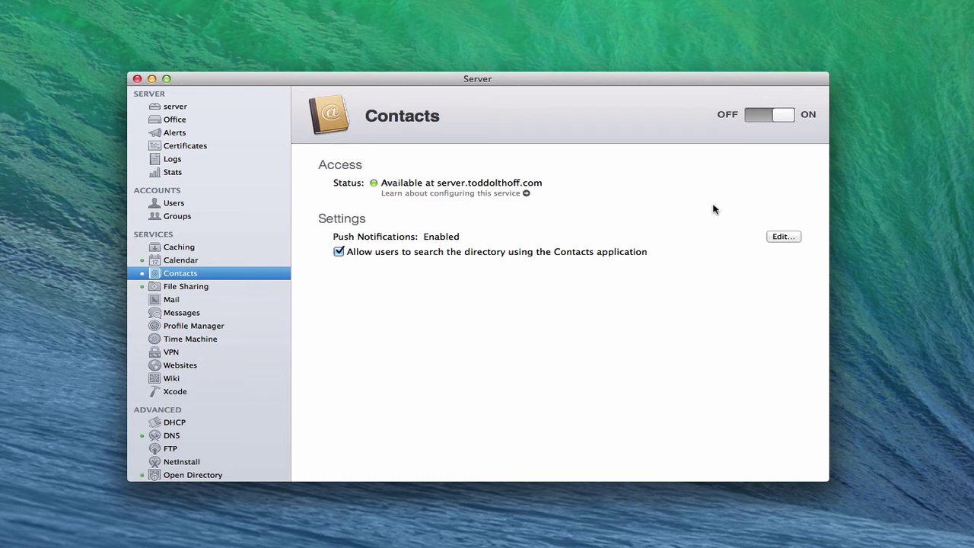
# Step: Start a new user in the server's Users list with full name 'Shared Contacts'
pyautogui.click(174, 206)
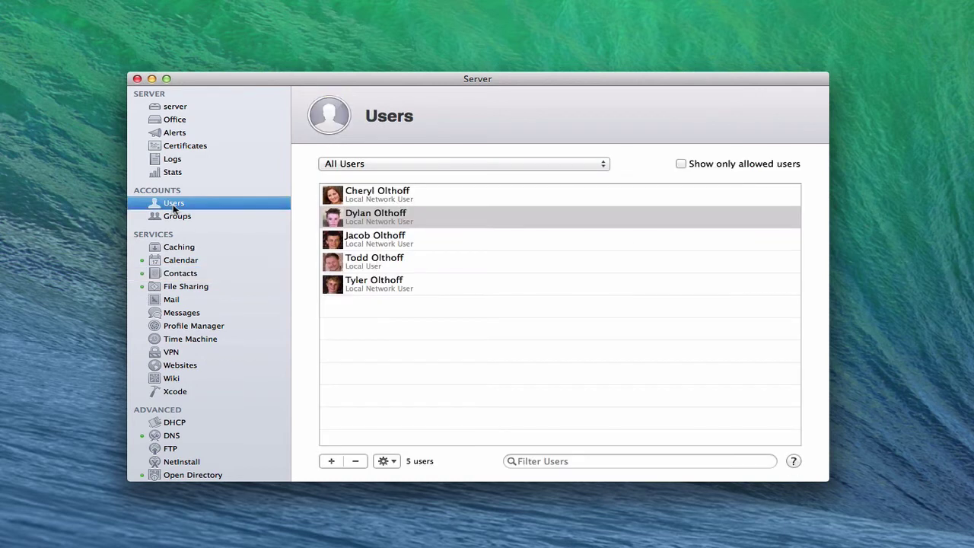
pyautogui.click(332, 463)
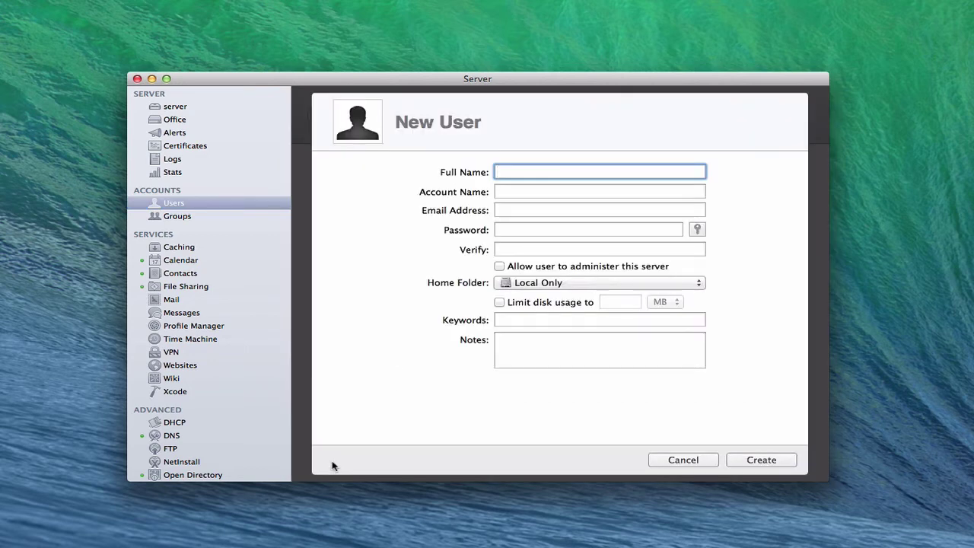
pyautogui.write('shared Con')
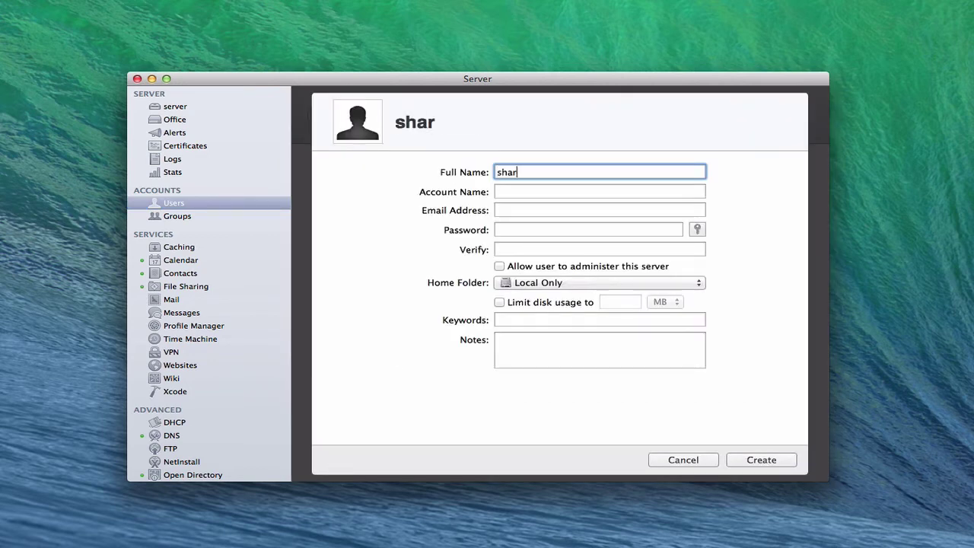
pyautogui.press('BackSpace')
pyautogui.press('BackSpace')
pyautogui.press('BackSpace')
pyautogui.press('BackSpace')
pyautogui.press('BackSpace')
pyautogui.press('BackSpace')
pyautogui.press('BackSpace')
pyautogui.press('BackSpace')
pyautogui.press('BackSpace')
pyautogui.press('BackSpace')
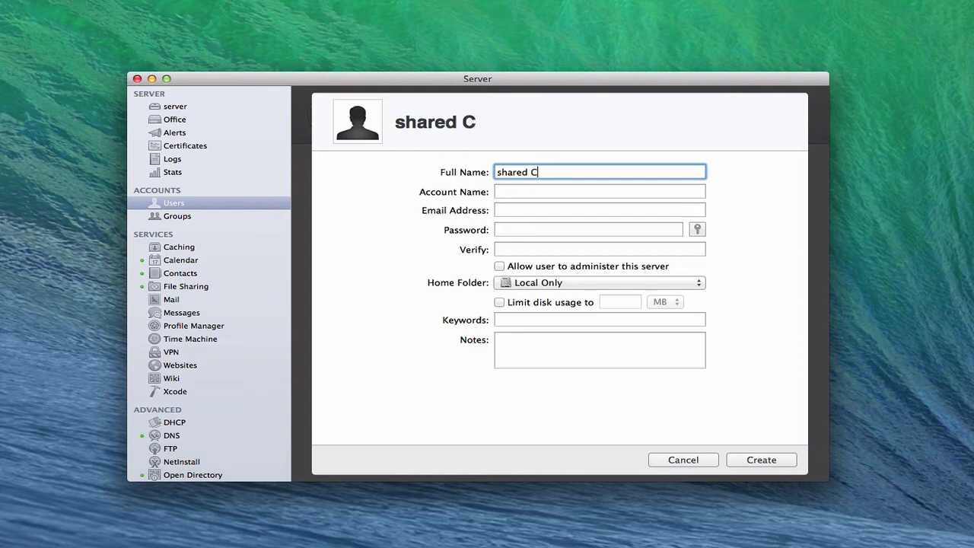
pyautogui.write('Shared Contacts')
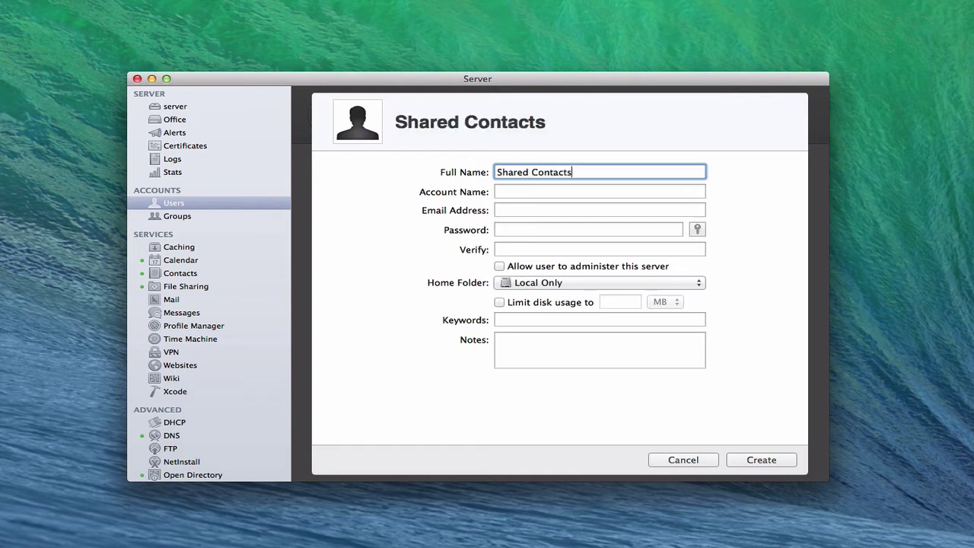
# Step: Keep account name sharedcontacts, enter and verify the password, and create the user
pyautogui.press('Tab')
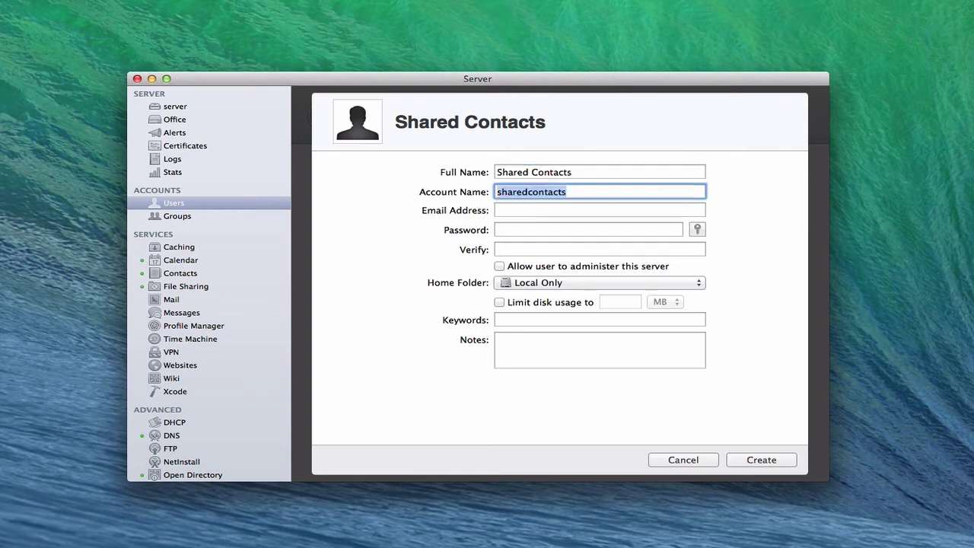
pyautogui.press('Tab')
pyautogui.press('Tab')
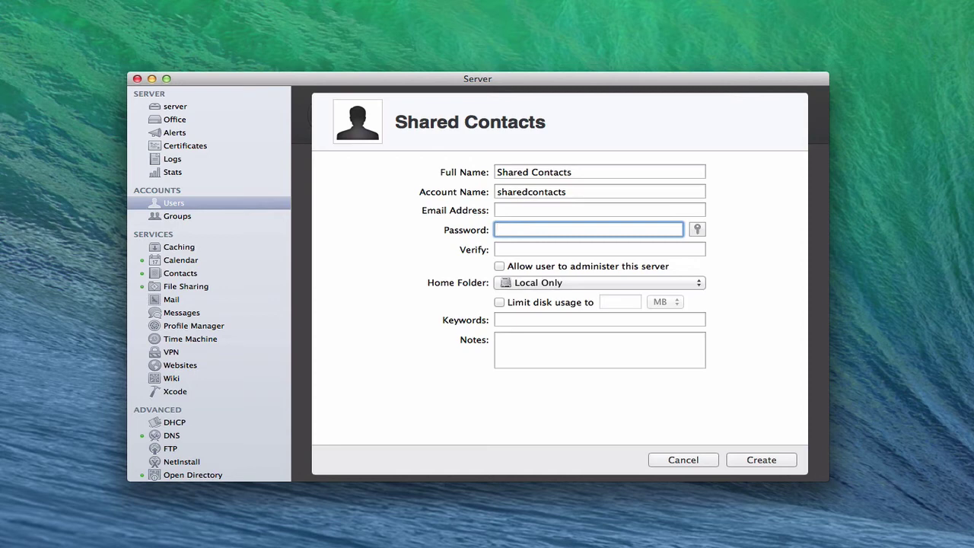
pyautogui.write('••••')
pyautogui.press('Tab')
pyautogui.write('•••')
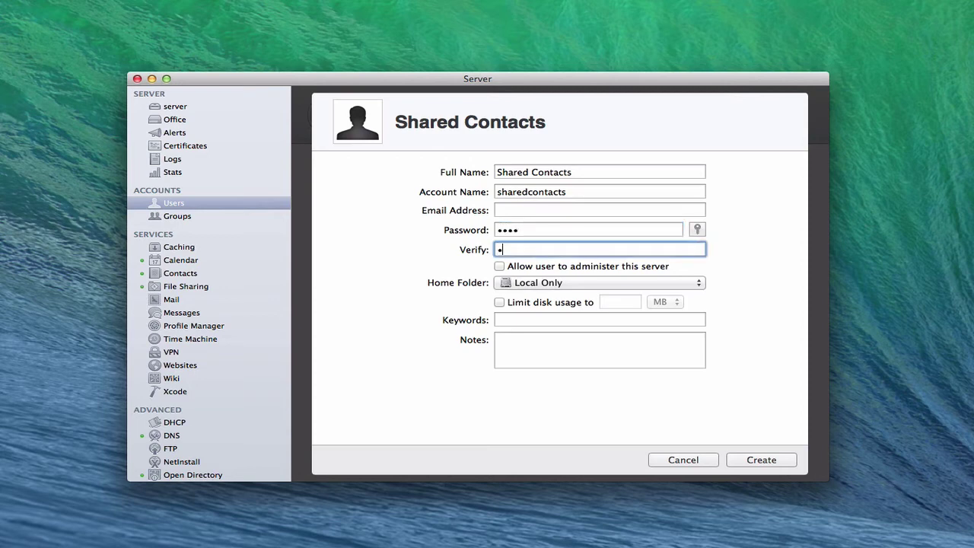
pyautogui.write('•')
pyautogui.click(765, 459)
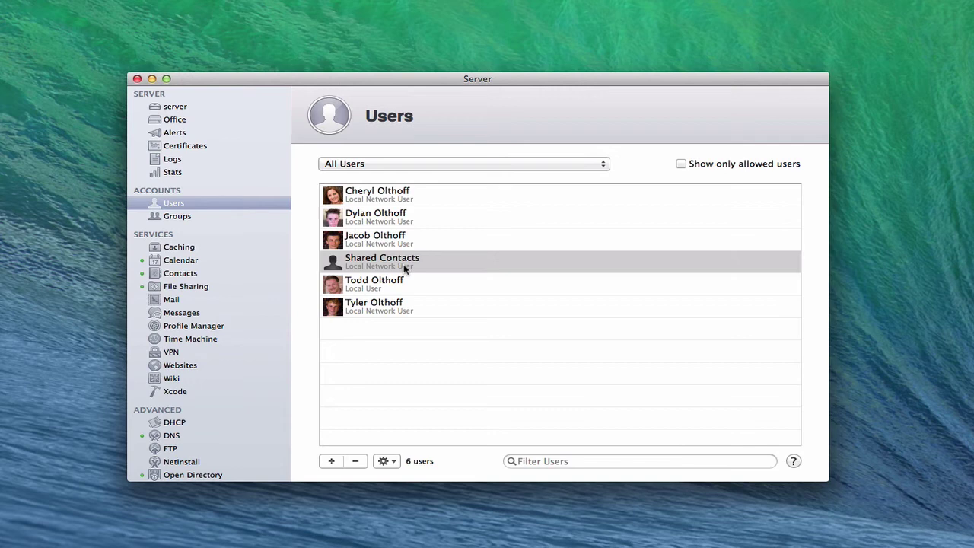
# Step: Launch System Preferences through Alfred by searching 'sys'
pyautogui.hotkey('alt', 'space')
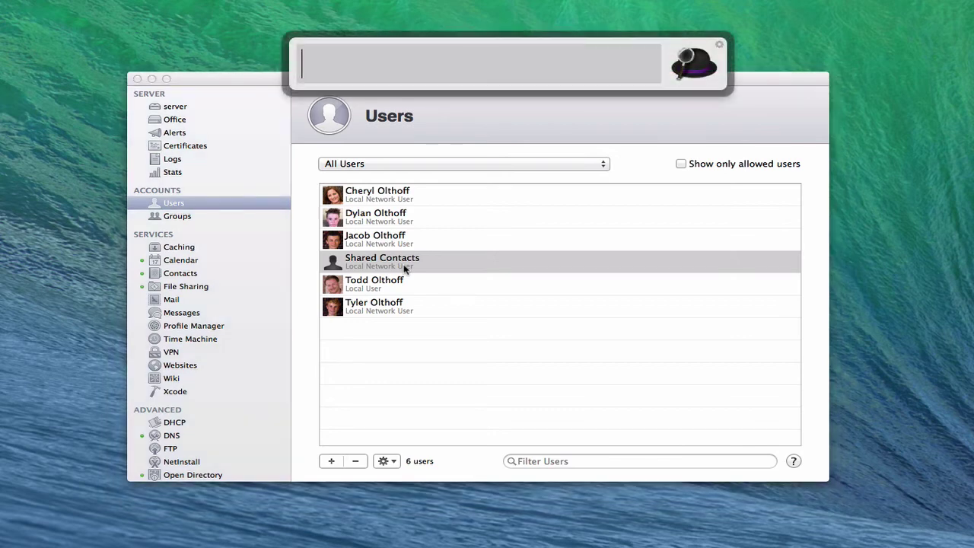
pyautogui.write('sys')
pyautogui.press('Return')
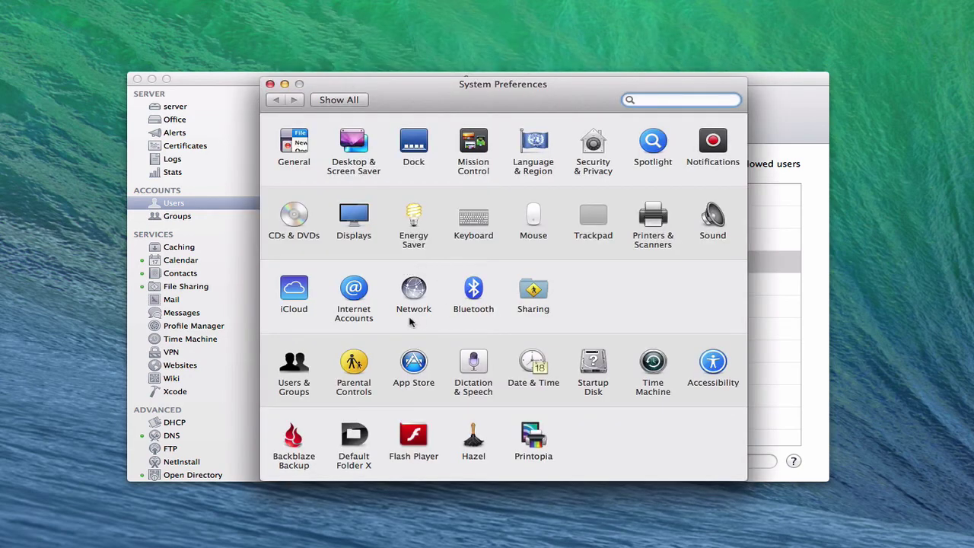
# Step: In Internet Accounts, choose Add Other Account… and start adding a CardDAV account
pyautogui.click(352, 297)
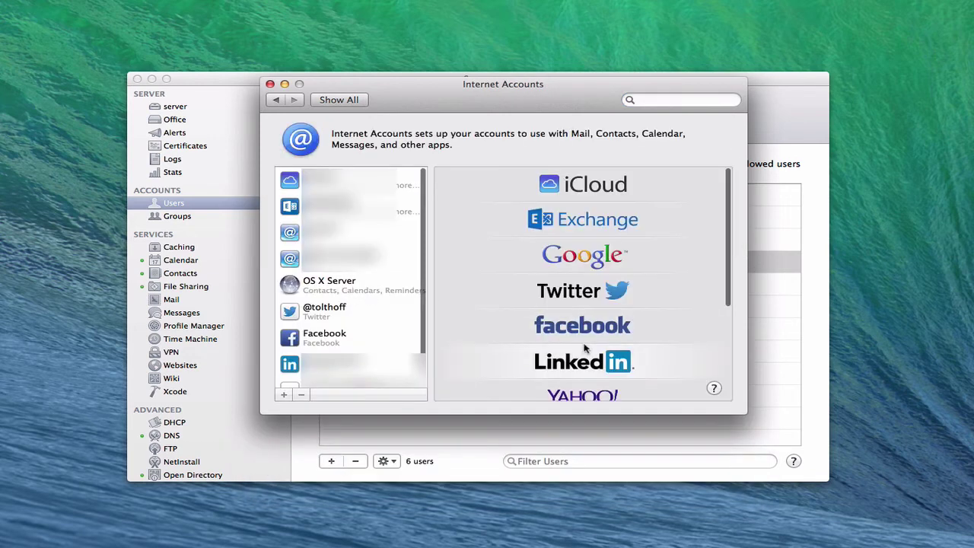
pyautogui.scroll(-5, 585, 350)
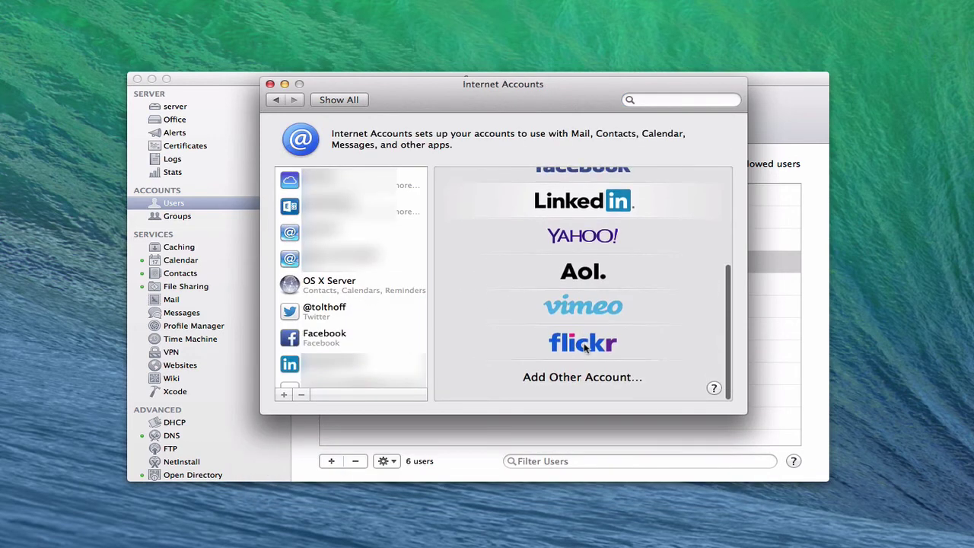
pyautogui.click(576, 383)
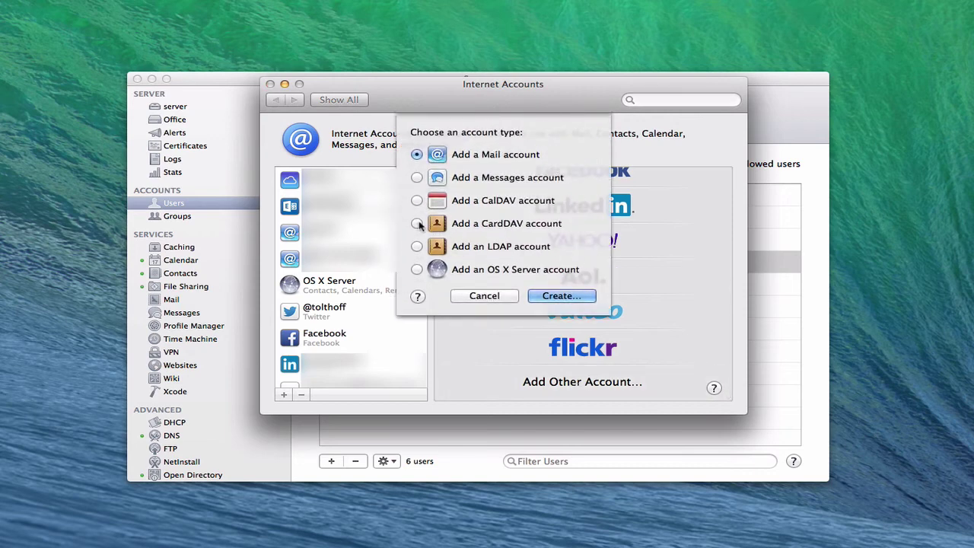
pyautogui.click(417, 224)
pyautogui.click(571, 297)
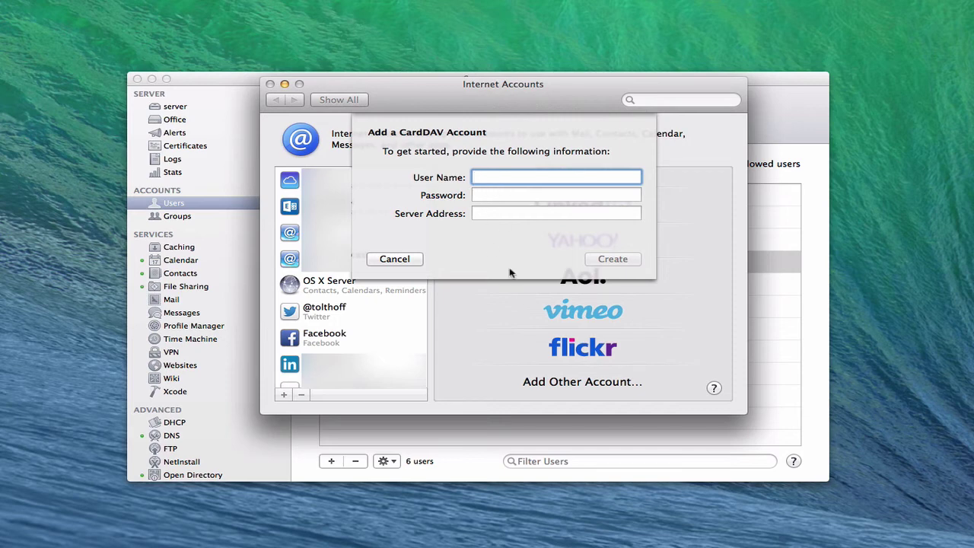
# Step: Create the CardDAV account for sharedcontacts on server.toddolthoff.com with its password, then close the window
pyautogui.write('sharedcontacts')
pyautogui.press('Tab')
pyautogui.write('••••')
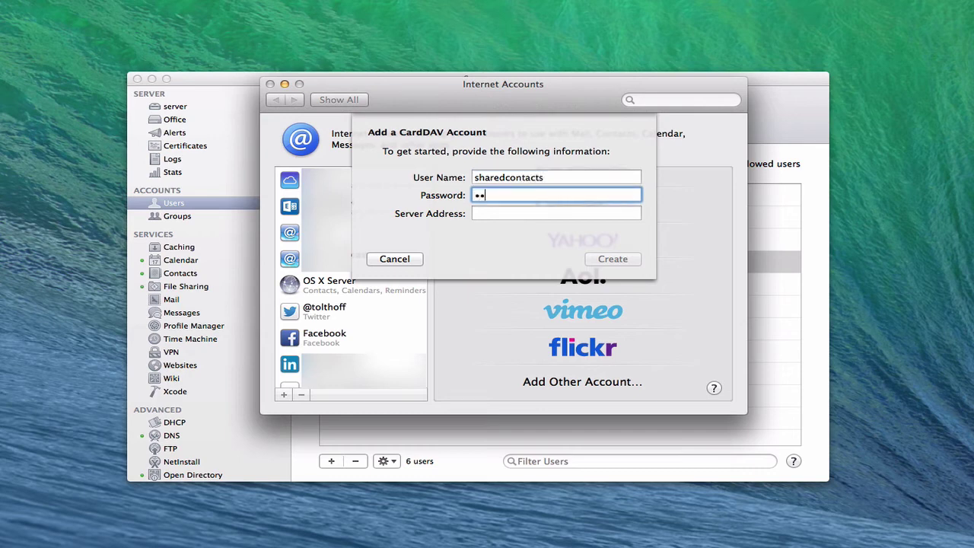
pyautogui.press('Tab')
pyautogui.write('server')
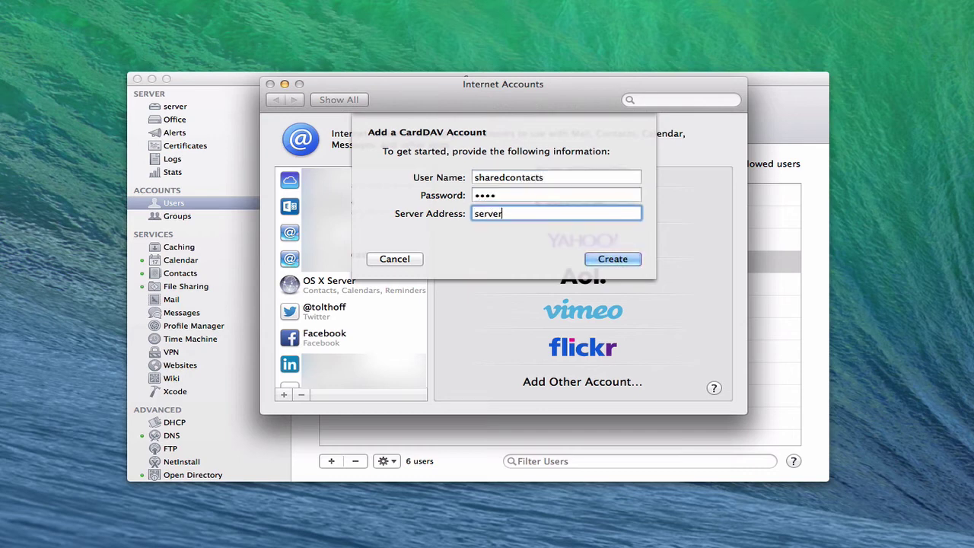
pyautogui.write('.toddolthoff.com')
pyautogui.click(601, 258)
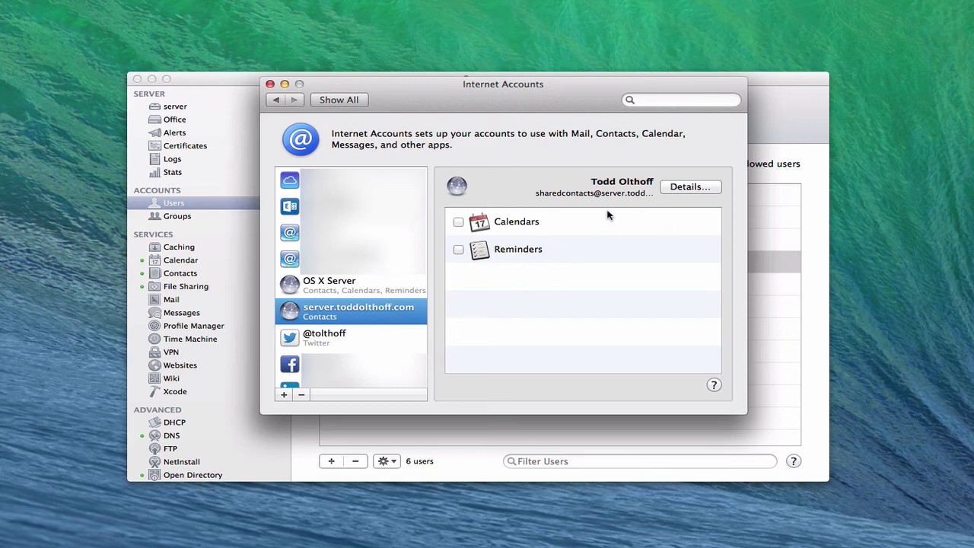
pyautogui.click(269, 84)
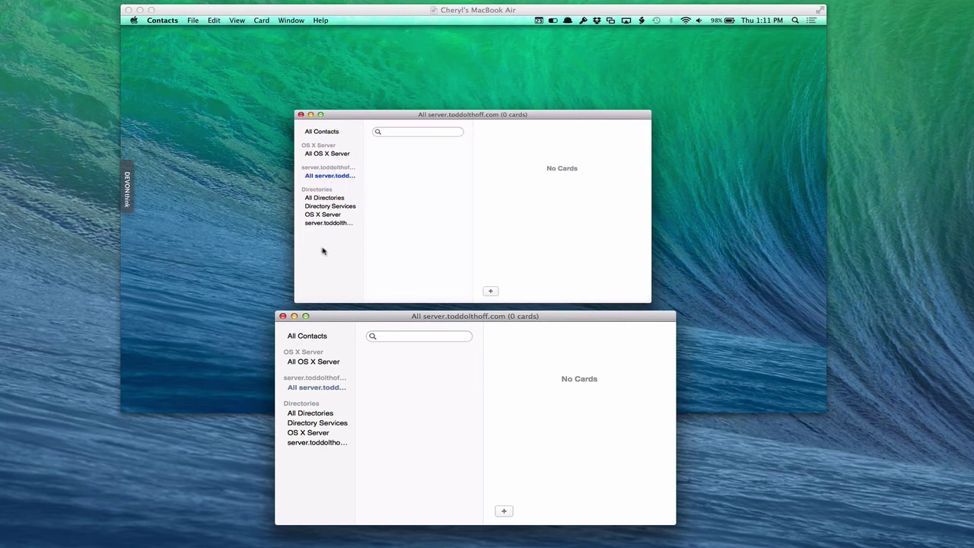
# Step: Show the empty All server.toddolthoff.com group and bring up the add-entry options
pyautogui.click(320, 387)
pyautogui.click(505, 511)
# Step: Create and save a new contact card with the person's first name, last name and home e-mail
pyautogui.click(504, 512)
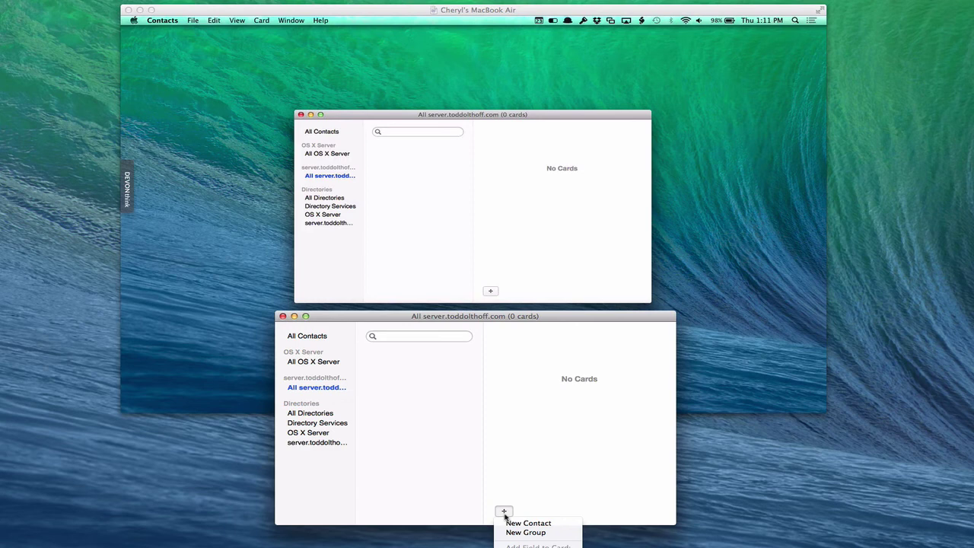
pyautogui.click(521, 523)
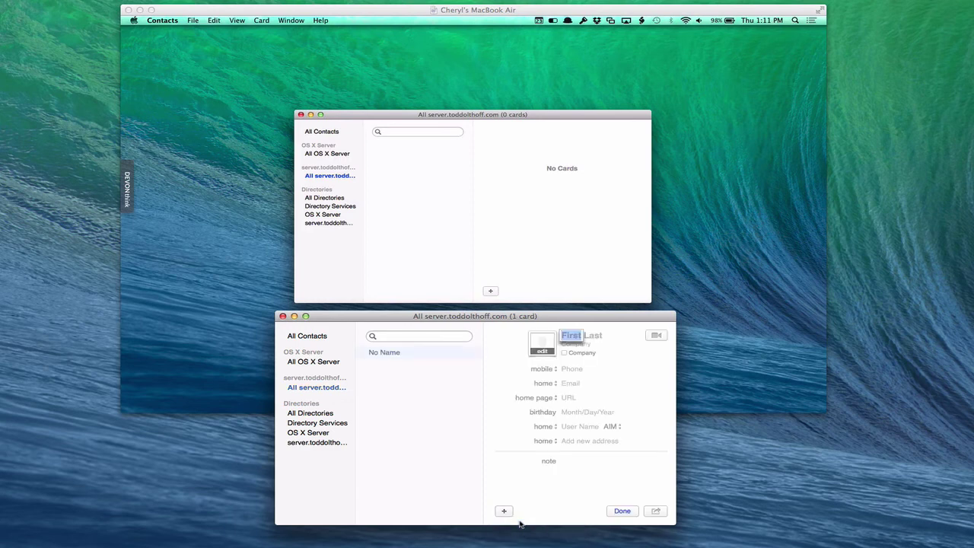
pyautogui.write('Joe')
pyautogui.press('Tab')
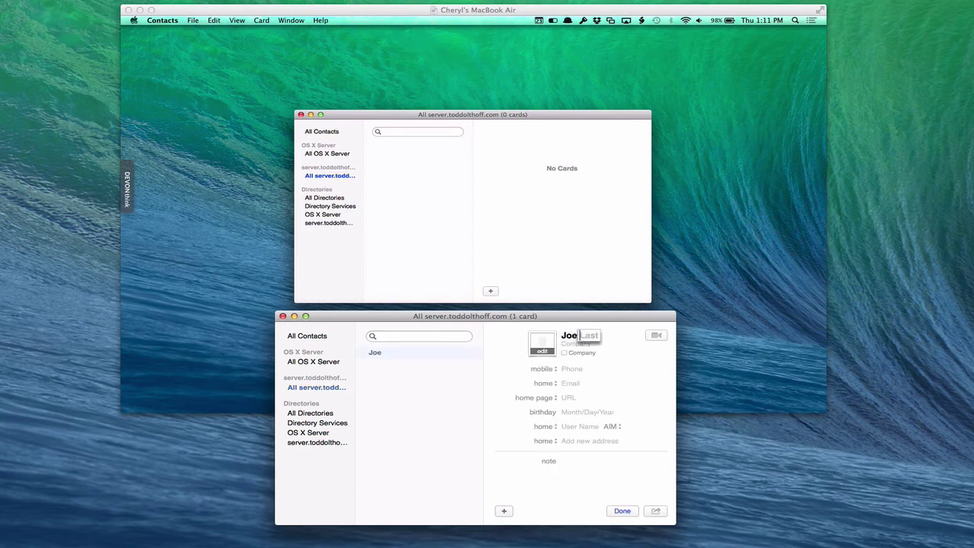
pyautogui.write('smith')
pyautogui.click(575, 383)
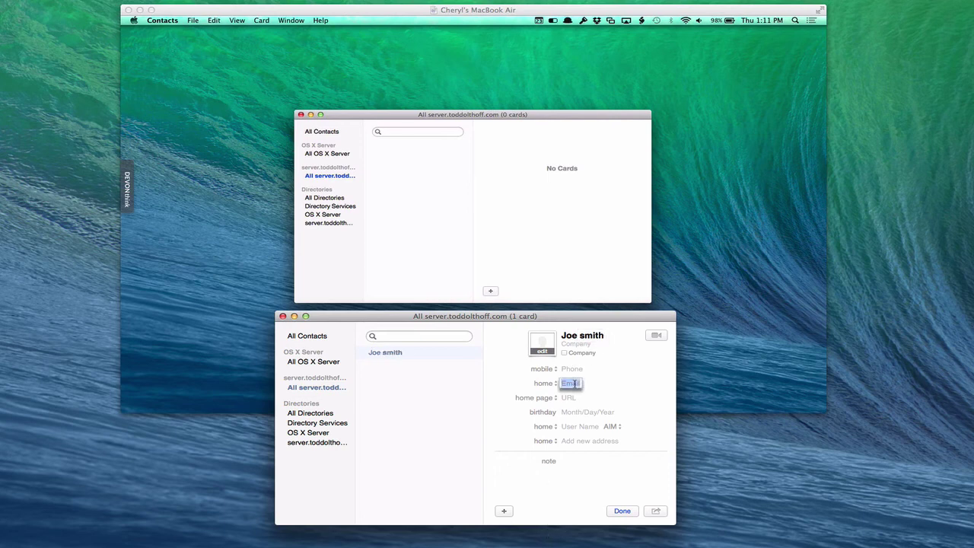
pyautogui.write('joe#@')
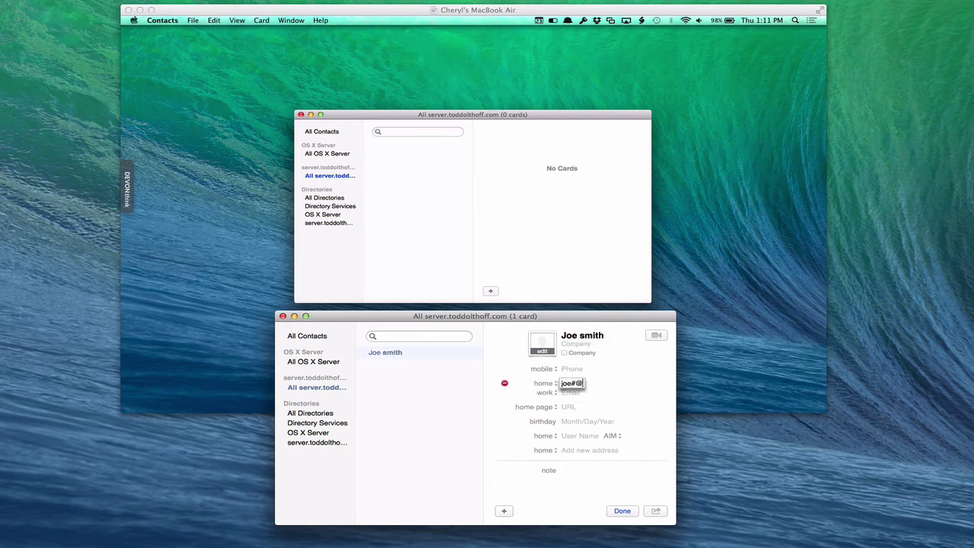
pyautogui.press('BackSpace')
pyautogui.press('BackSpace')
pyautogui.write('@smith.com')
pyautogui.click(622, 512)
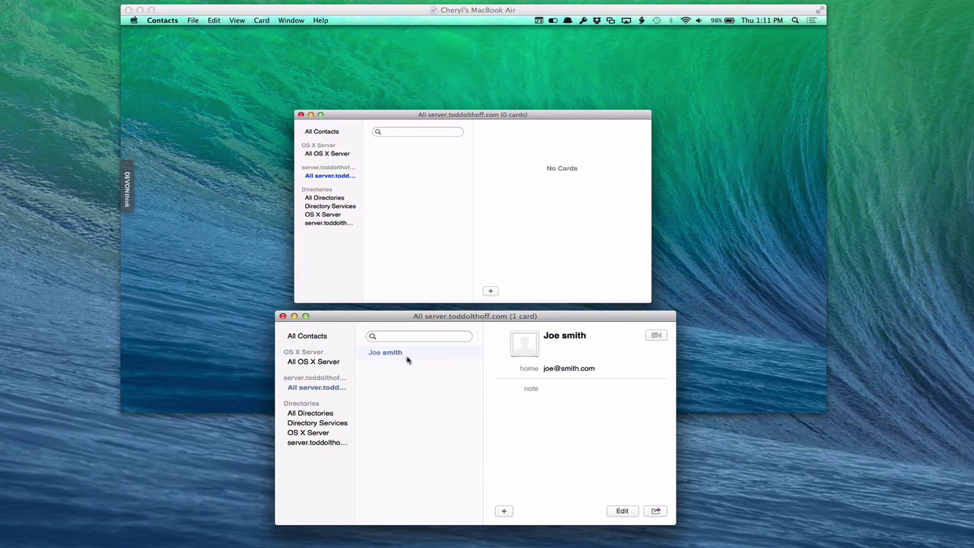
# Step: Check via Screen Sharing that the new card shows on both Macs, each with 1 card
pyautogui.click(365, 123)
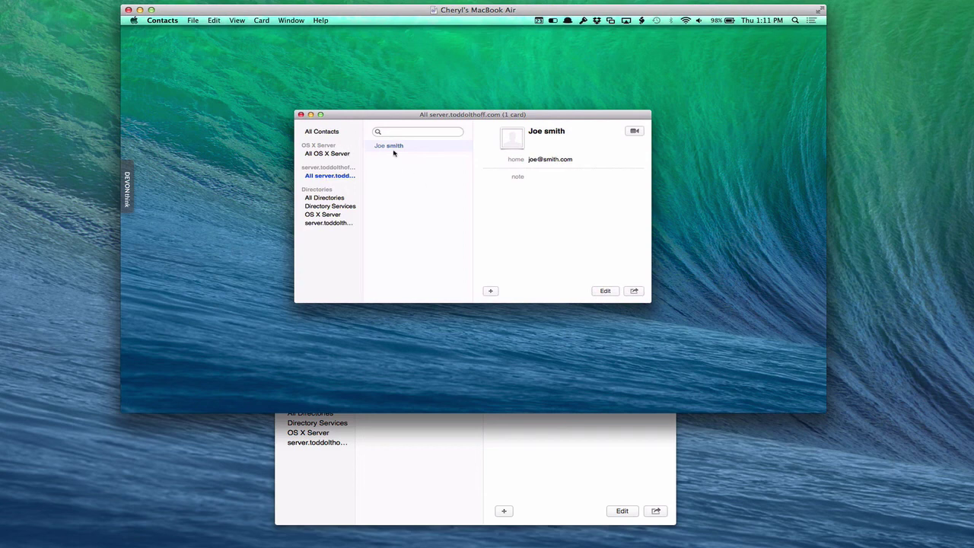
pyautogui.click(452, 437)
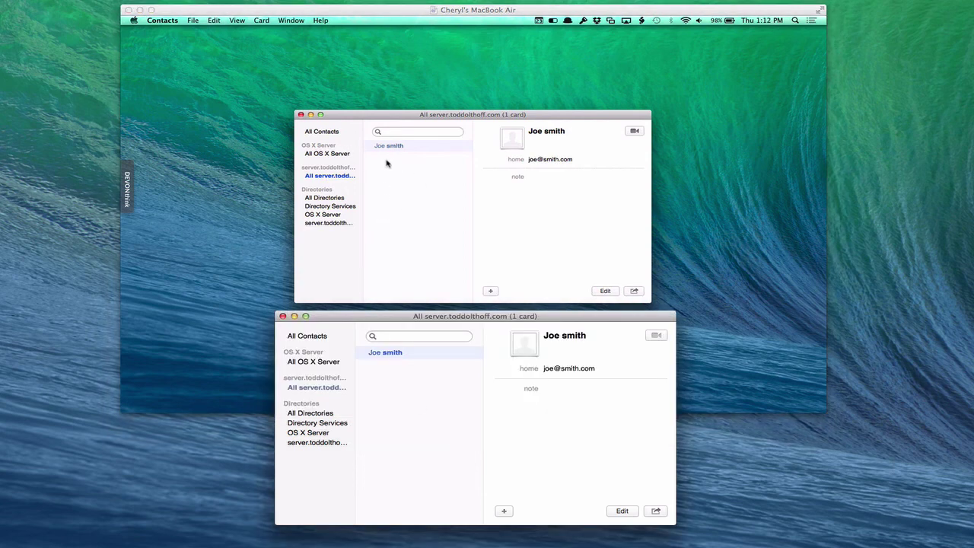